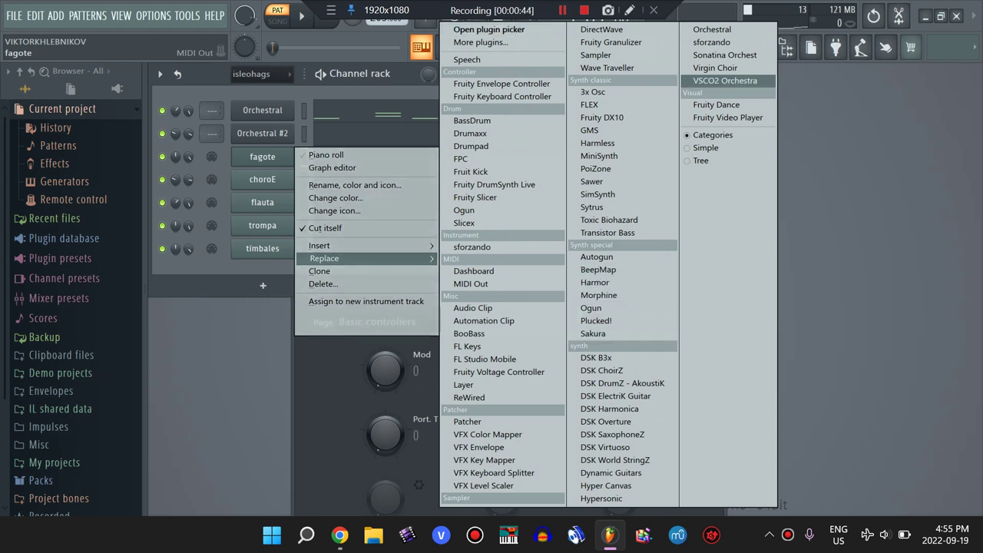
# Step: Replace the fagote channel's instrument with Orchestral and assign the Bassoon tone to part 3
pyautogui.click(712, 29)
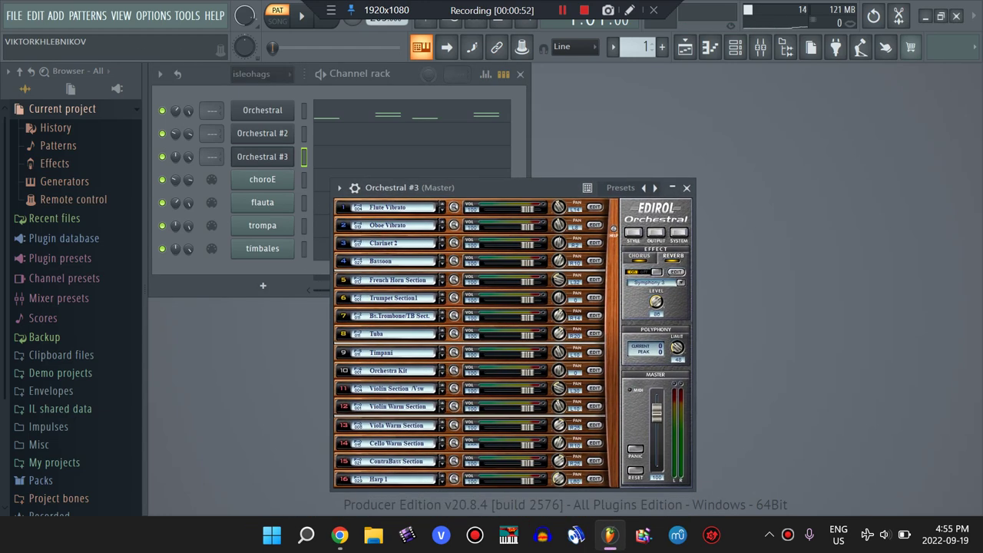
pyautogui.click(454, 243)
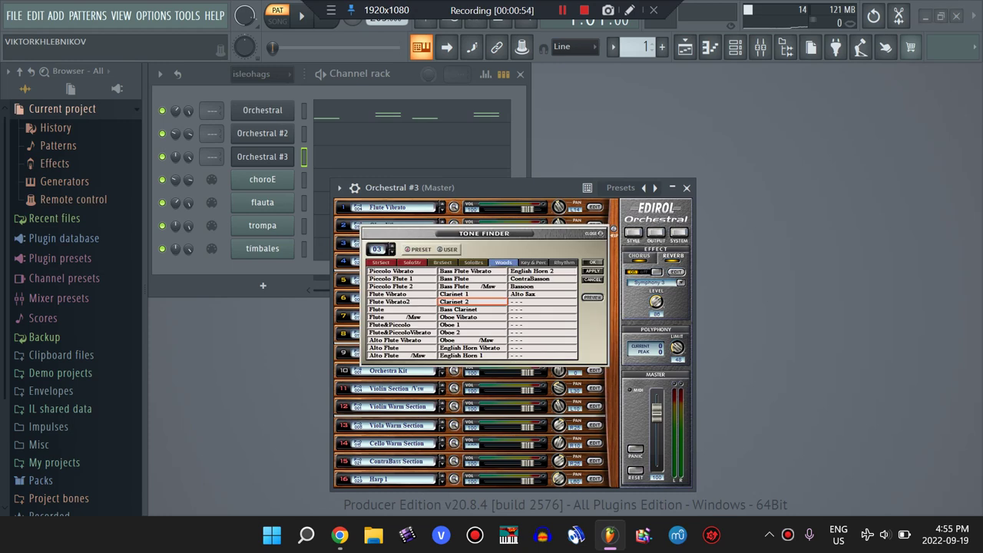
pyautogui.click(530, 286)
pyautogui.click(592, 263)
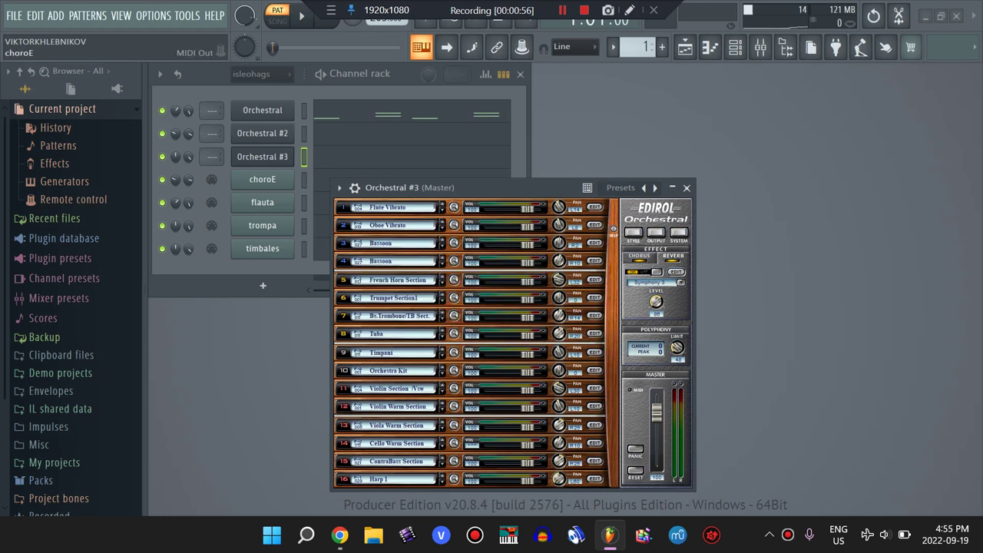
# Step: Replace the choroE channel's instrument with Orchestral and assign the Full Strings tone to part 4
pyautogui.click(263, 180)
pyautogui.rightClick(262, 179)
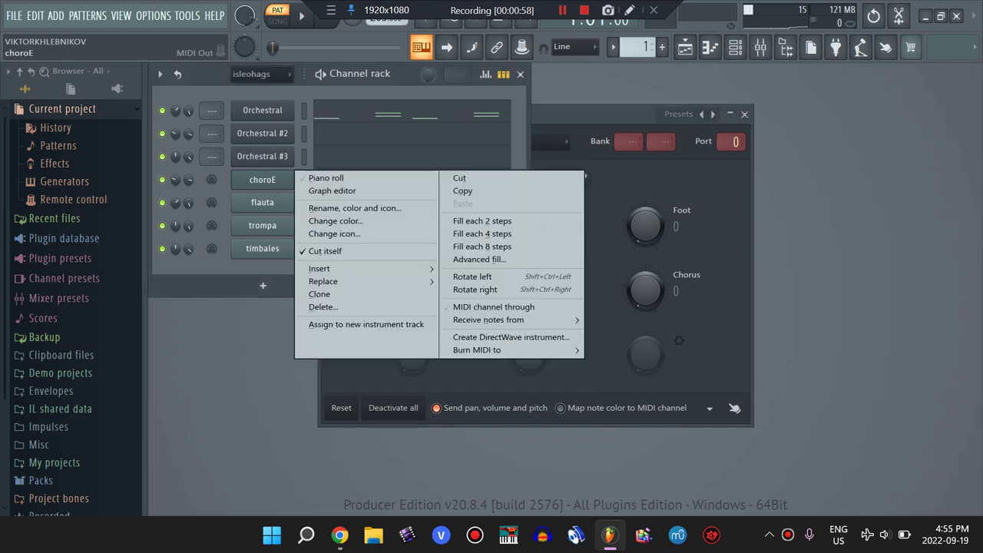
pyautogui.moveTo(324, 281)
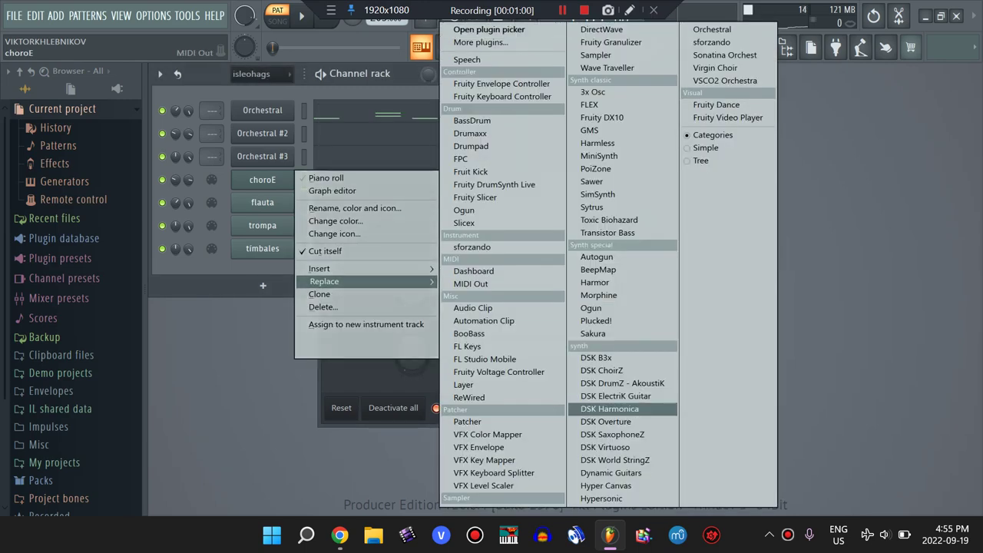
pyautogui.click(712, 29)
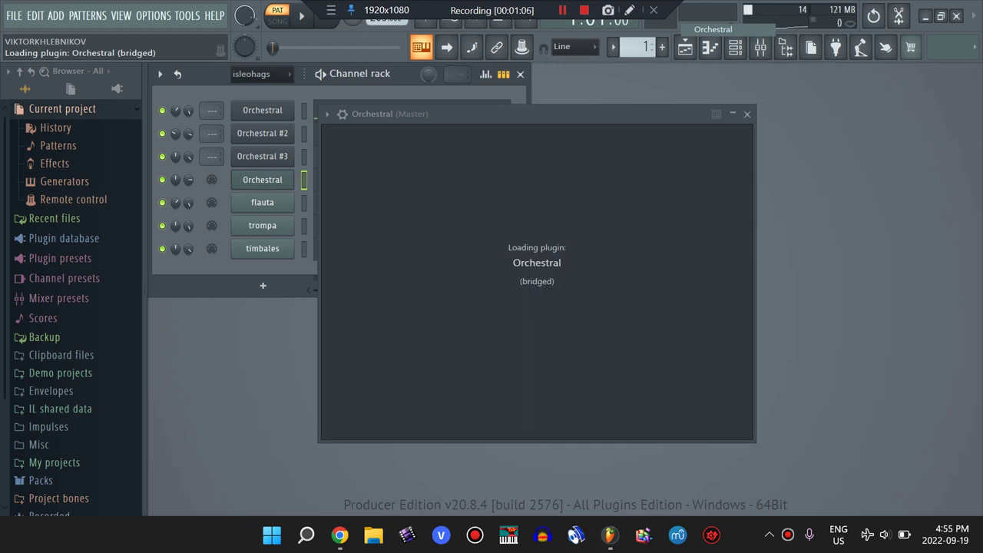
pyautogui.click(441, 187)
pyautogui.click(435, 188)
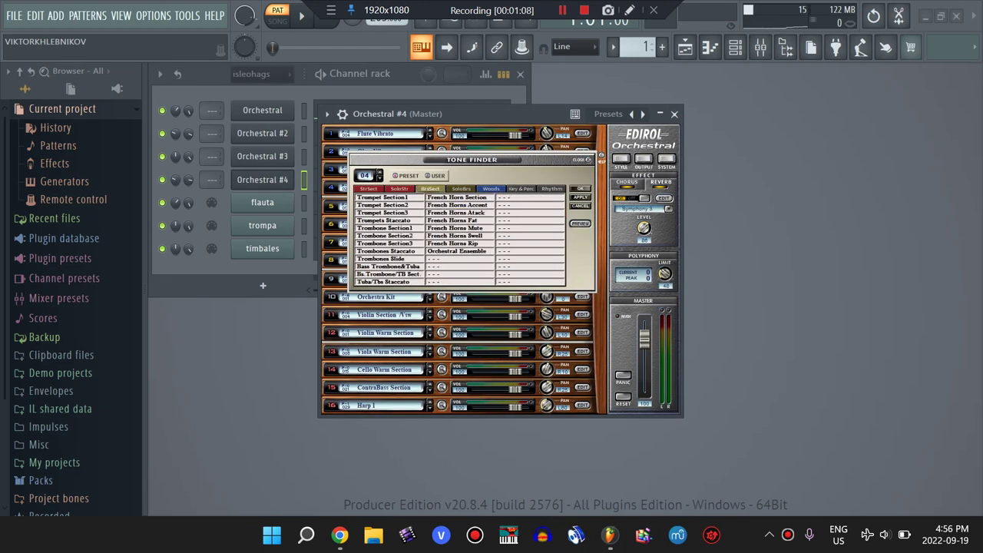
pyautogui.click(399, 189)
pyautogui.click(369, 189)
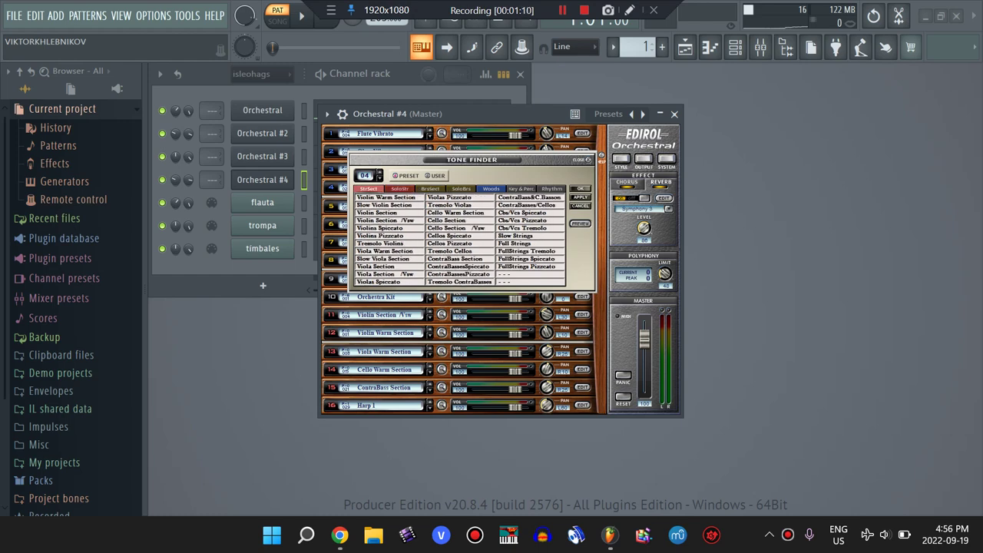
pyautogui.click(583, 159)
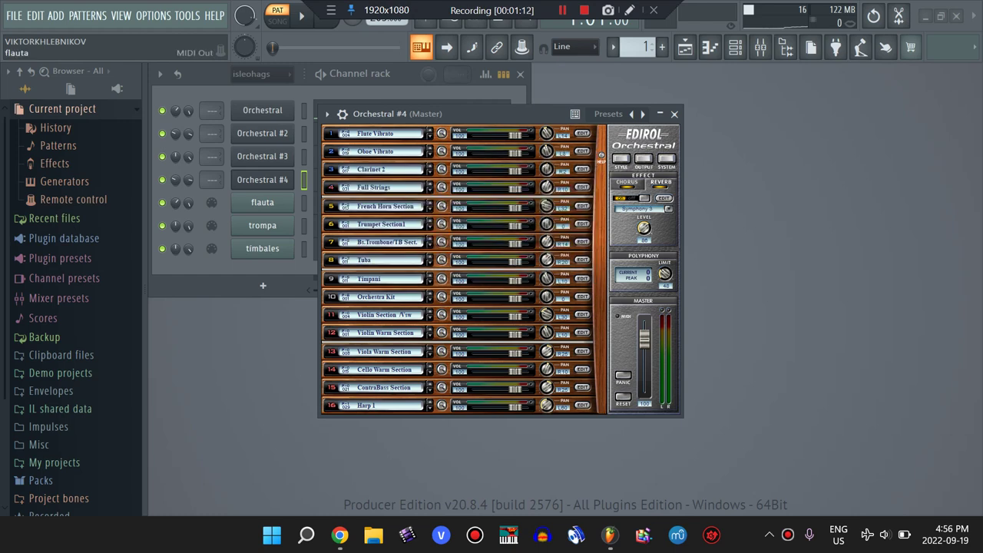
# Step: Replace the flauta channel's instrument with Orchestral and assign the Flute&Piccolo tone to part 5
pyautogui.click(263, 203)
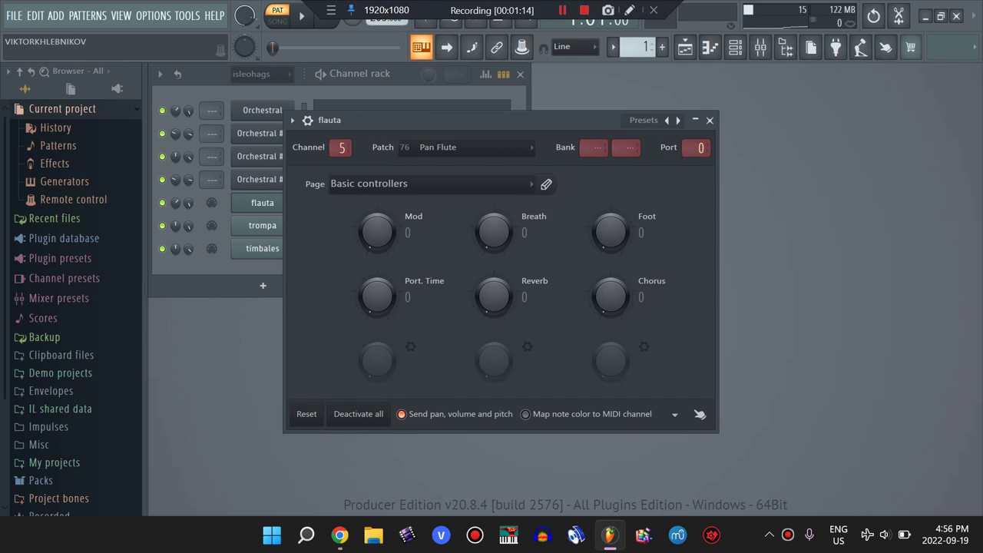
pyautogui.rightClick(292, 199)
pyautogui.moveTo(323, 305)
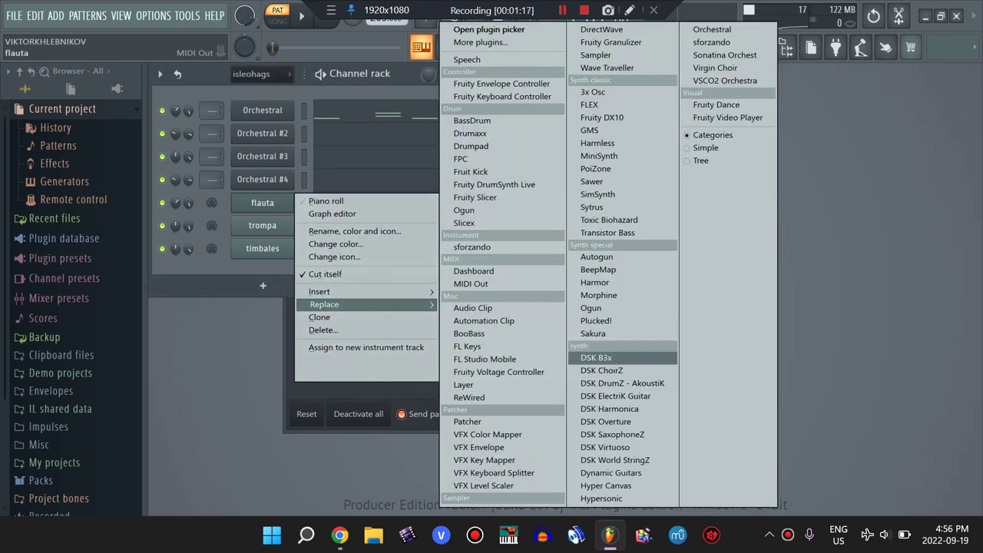
pyautogui.click(712, 29)
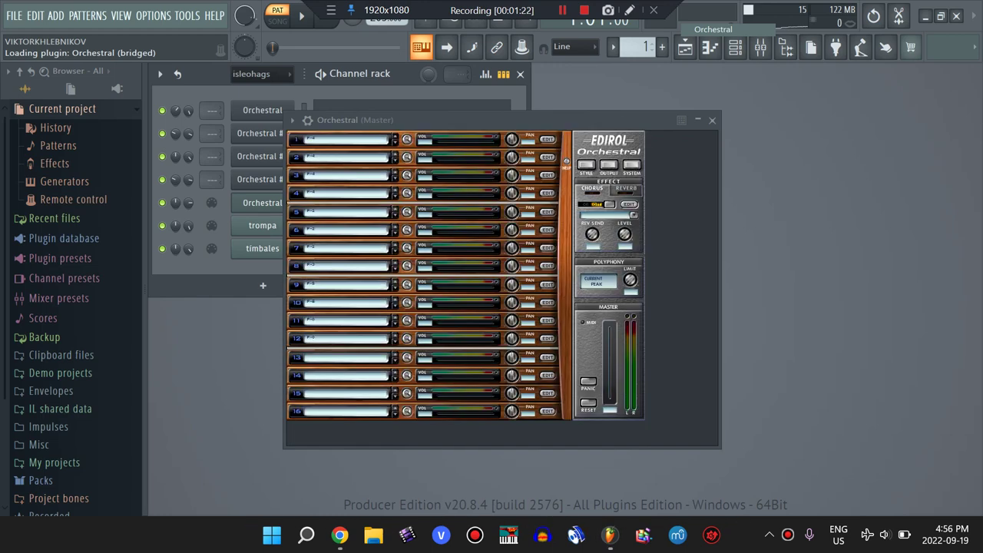
pyautogui.click(407, 212)
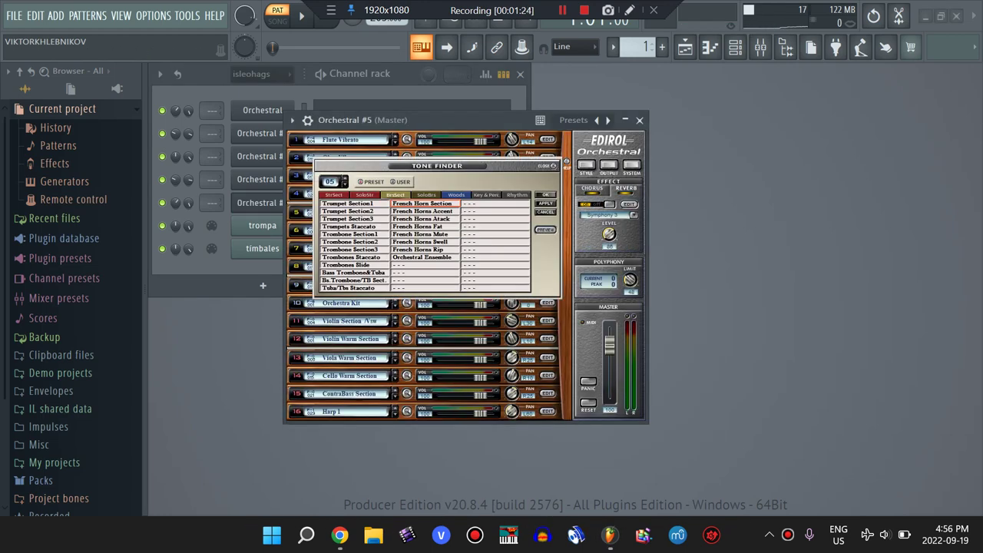
pyautogui.click(456, 194)
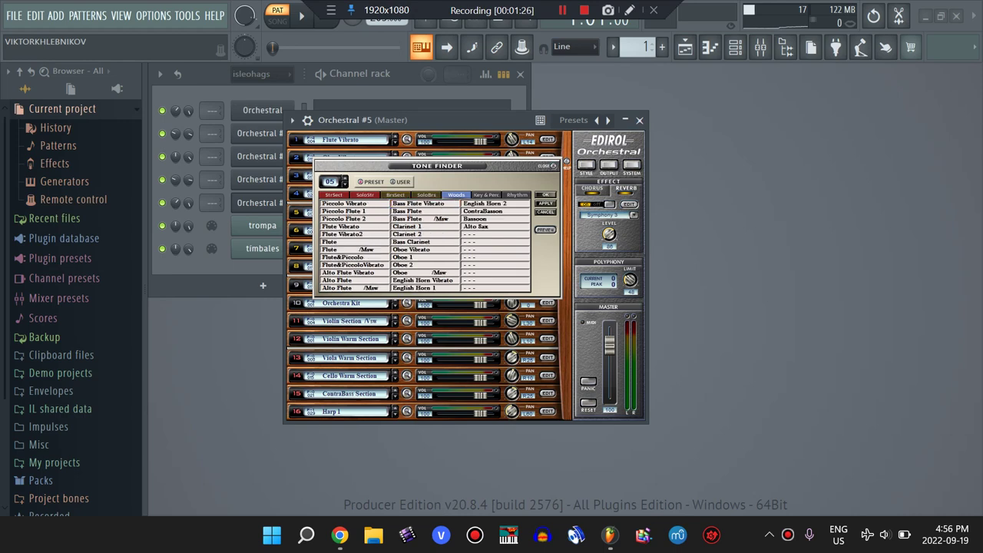
pyautogui.click(355, 257)
pyautogui.click(545, 194)
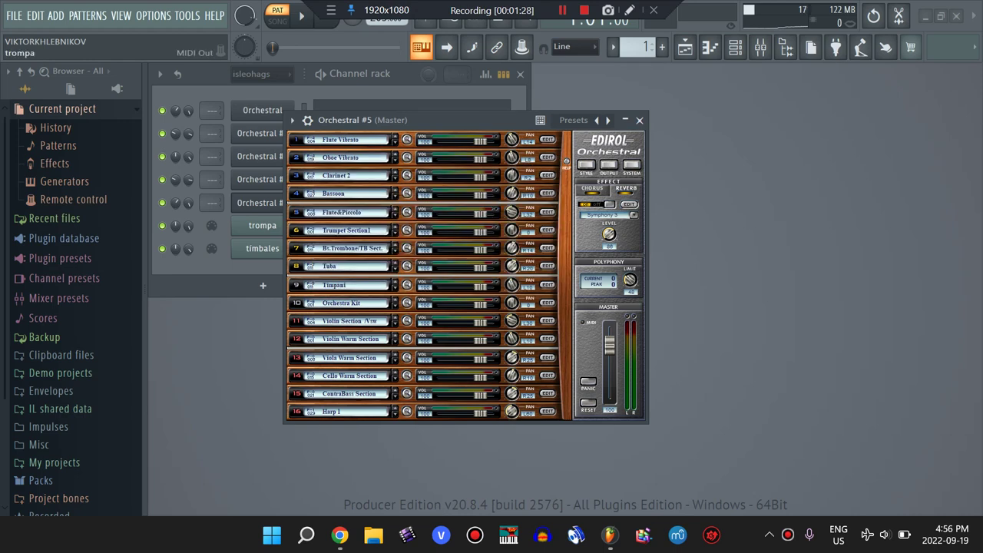
# Step: Replace the trompa channel's instrument with Orchestral and assign the solo brass Tuba tone to part 6
pyautogui.click(263, 226)
pyautogui.moveTo(308, 158); pyautogui.dragTo(478, 141)
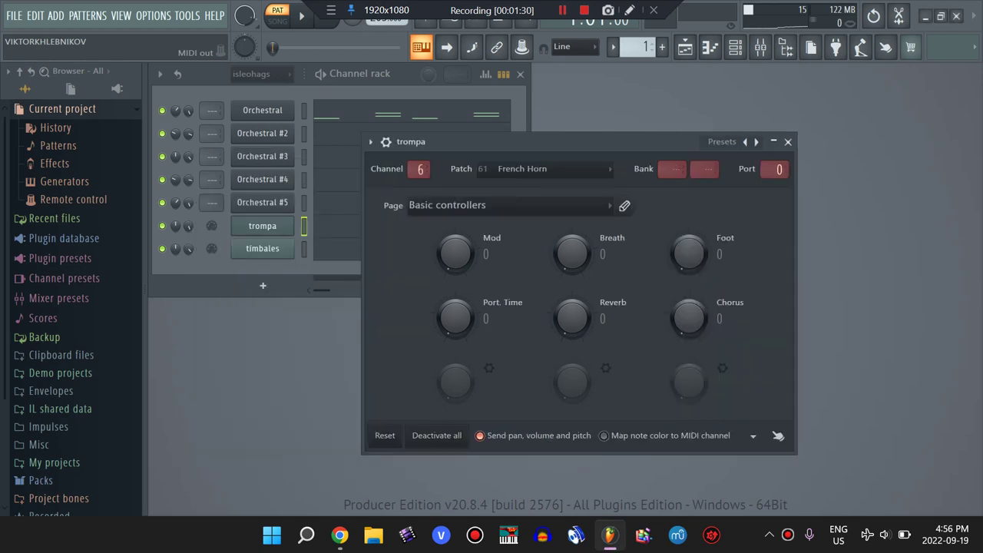
pyautogui.rightClick(263, 226)
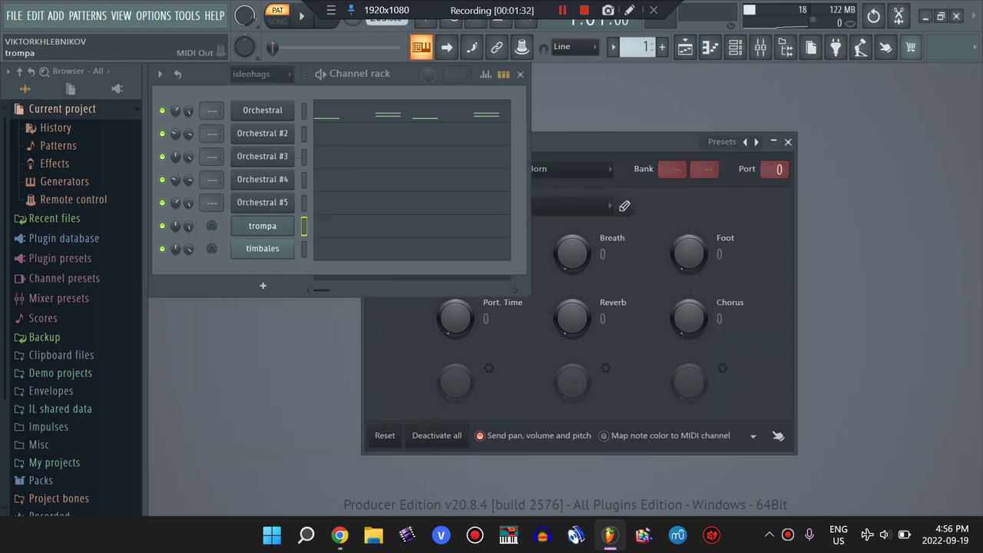
pyautogui.moveTo(362, 328)
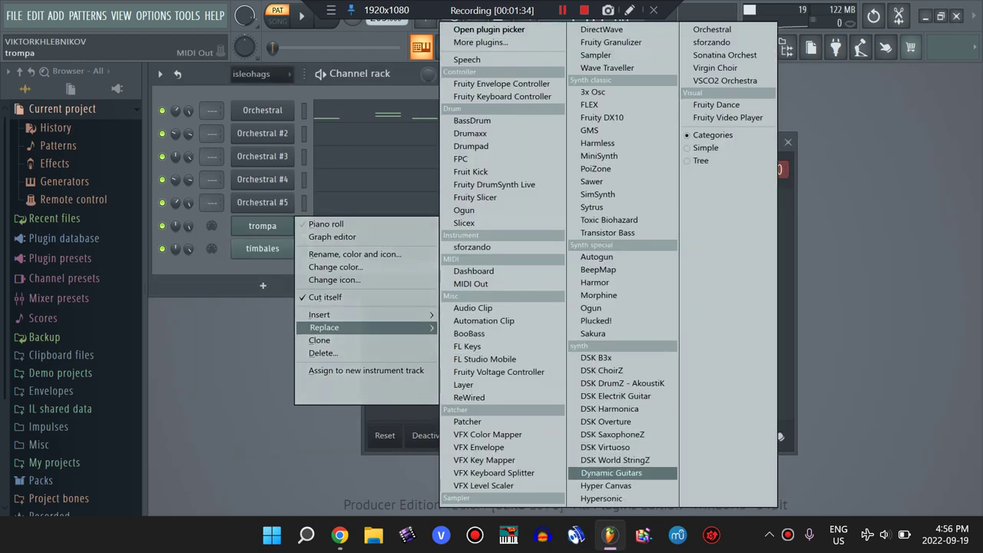
pyautogui.click(713, 29)
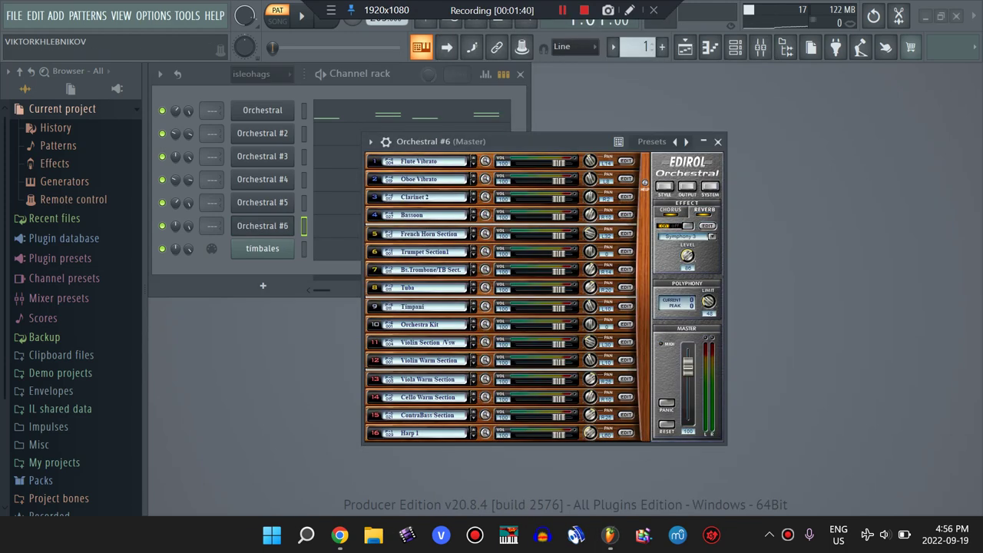
pyautogui.click(486, 252)
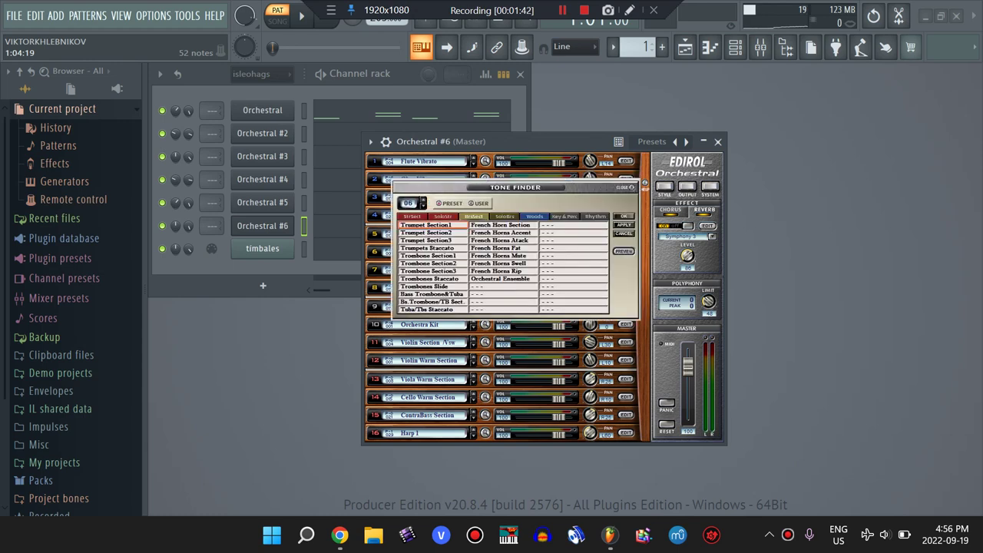
pyautogui.click(505, 217)
pyautogui.click(433, 302)
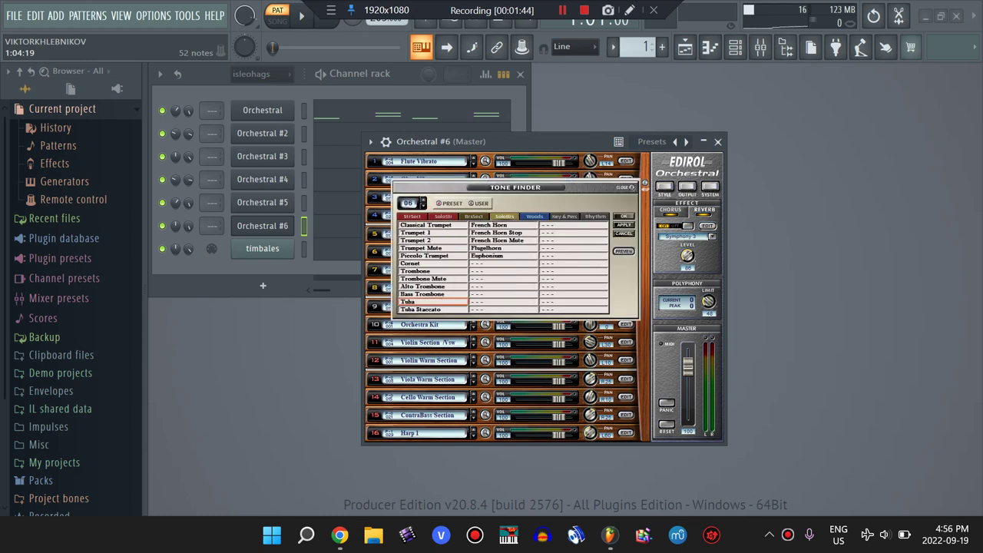
pyautogui.click(623, 216)
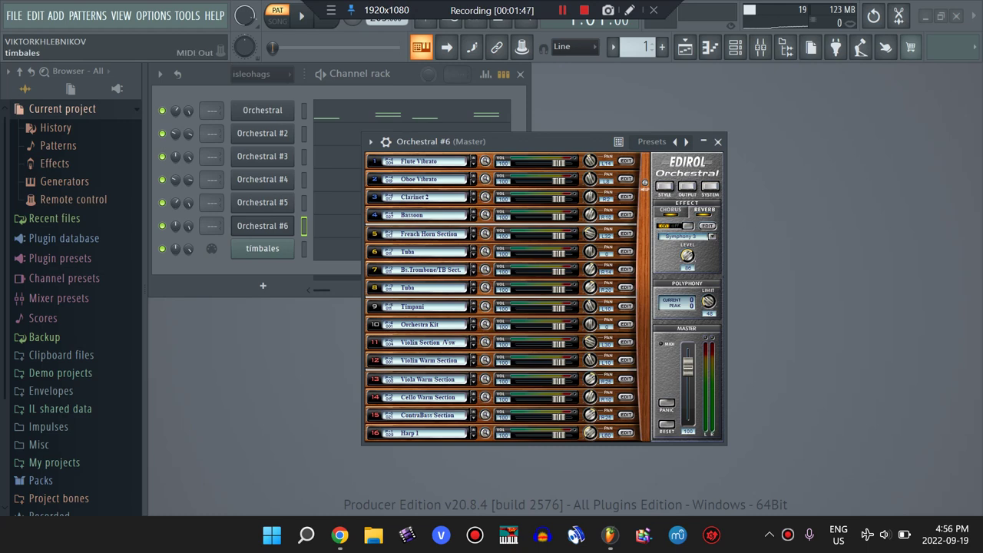
# Step: Replace the timbales channel's instrument with Orchestral and assign the Orchestra Kit rhythm tone to part 8
pyautogui.click(262, 249)
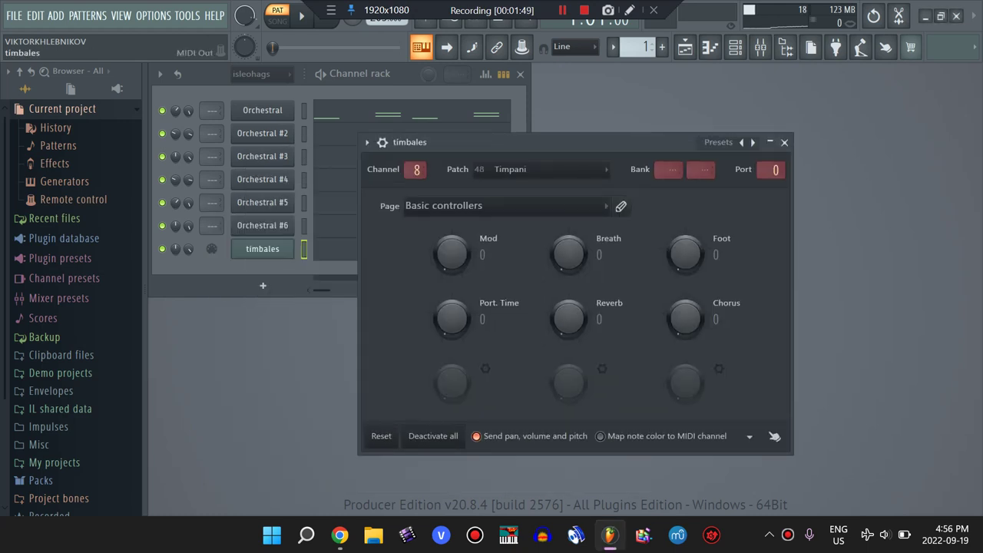
pyautogui.rightClick(294, 241)
pyautogui.moveTo(325, 350)
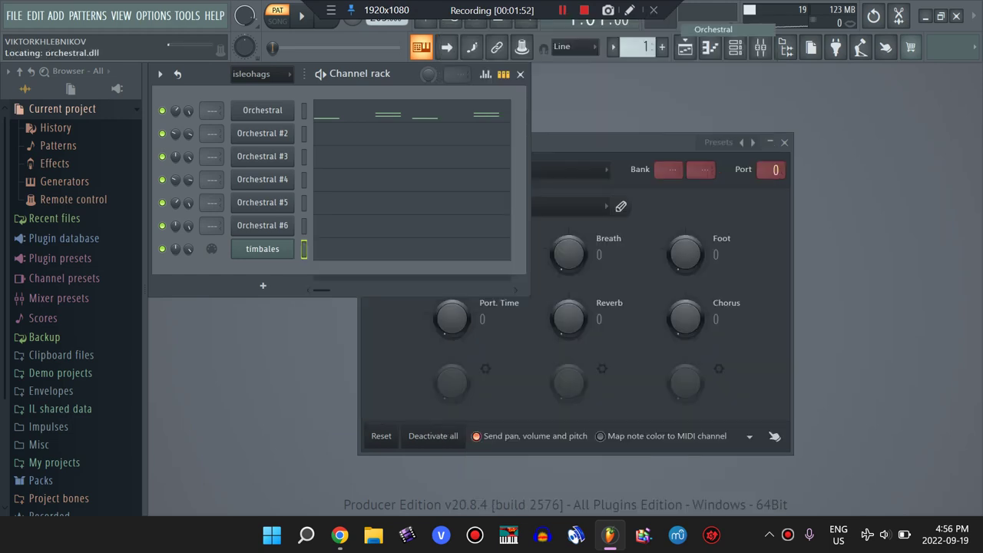
pyautogui.click(712, 29)
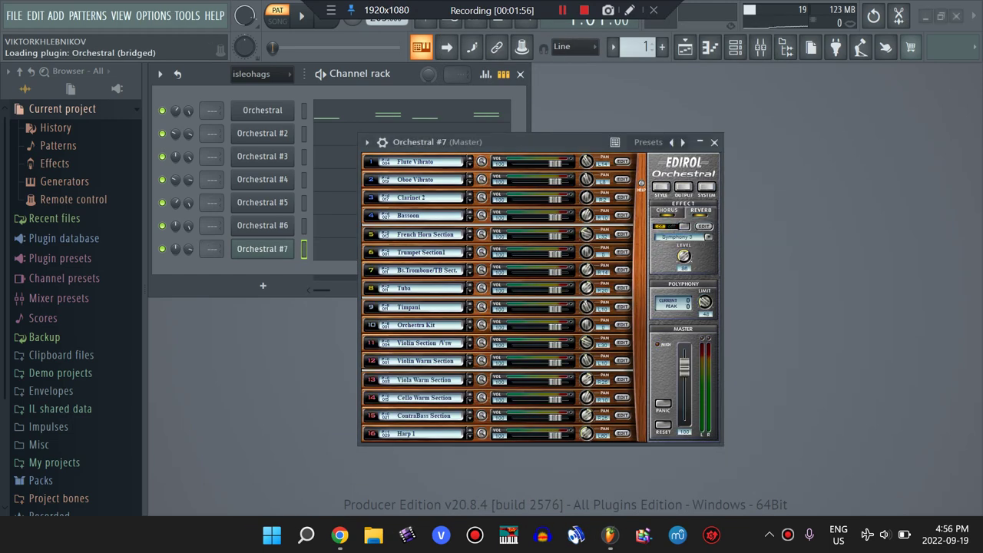
pyautogui.click(482, 288)
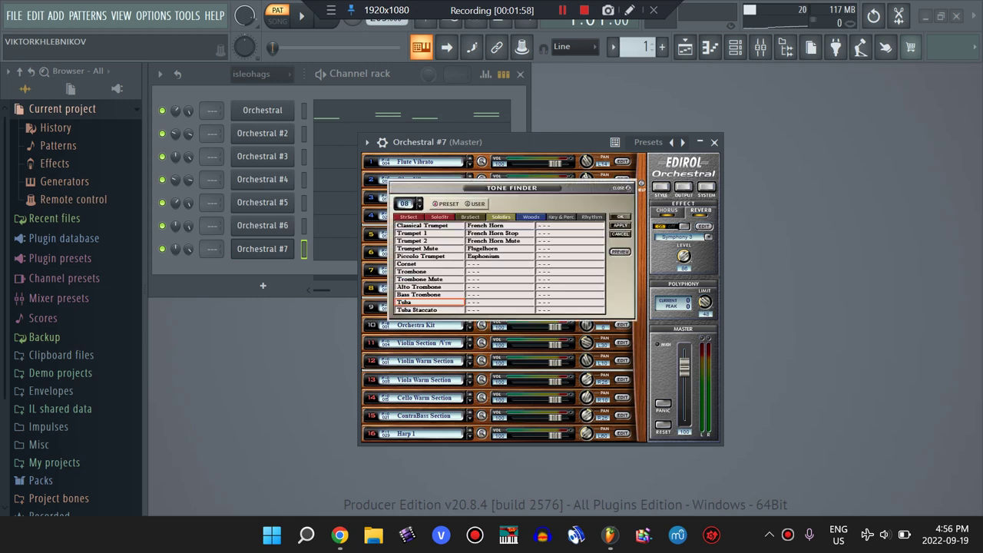
pyautogui.click(592, 218)
pyautogui.click(429, 226)
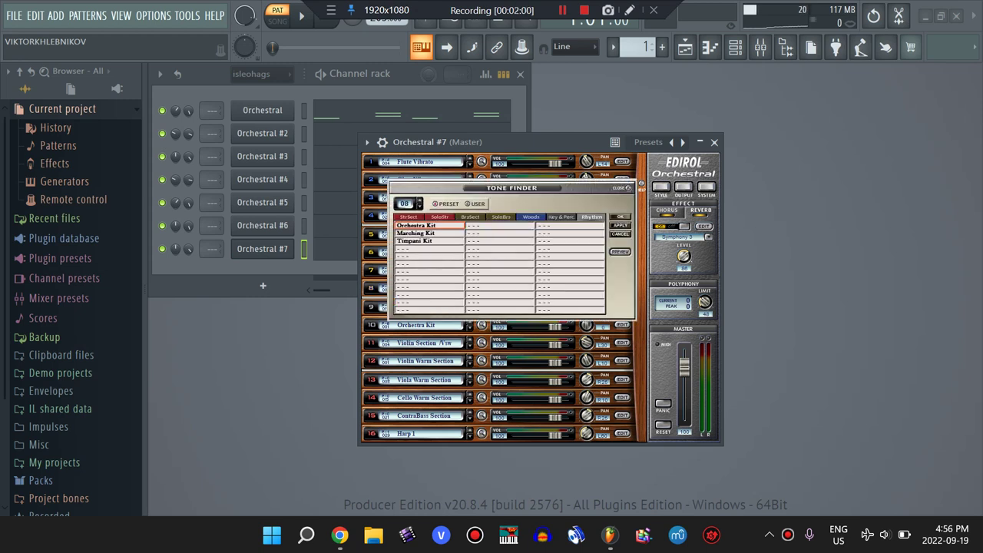
pyautogui.click(621, 217)
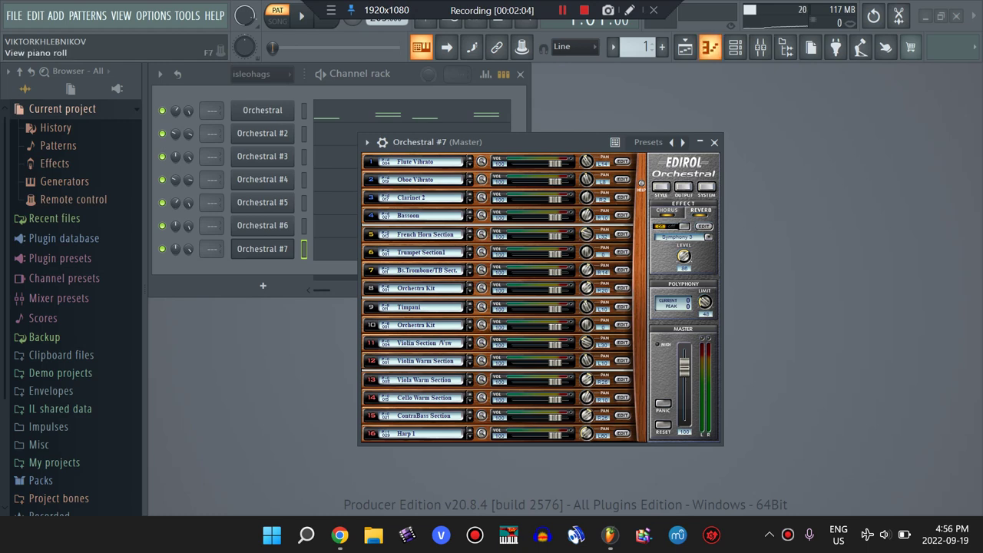
# Step: Transpose all notes of the Orchestral #7 channel upward together in the piano roll, moving the C2 notes to G#2
pyautogui.click(421, 46)
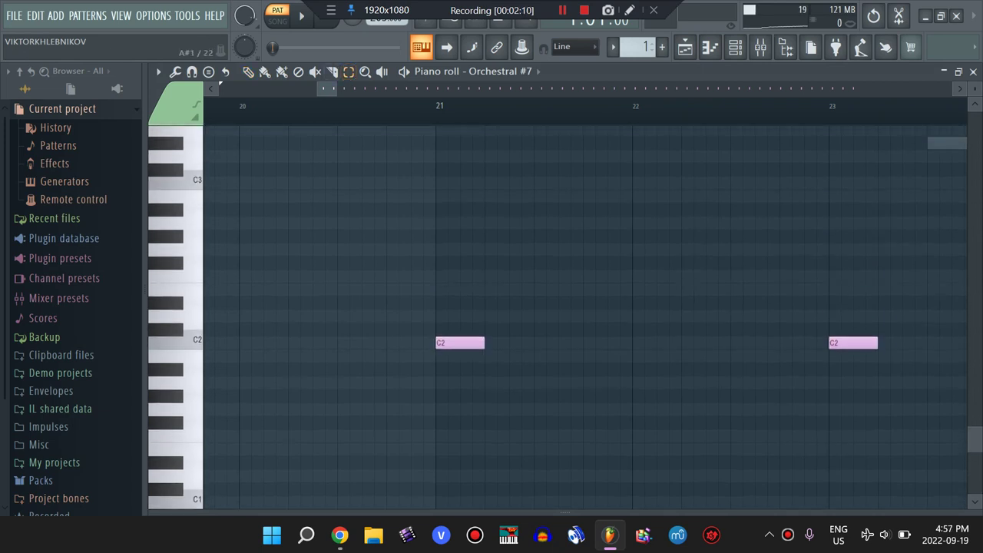
pyautogui.hotkey('ctrl', 'a')
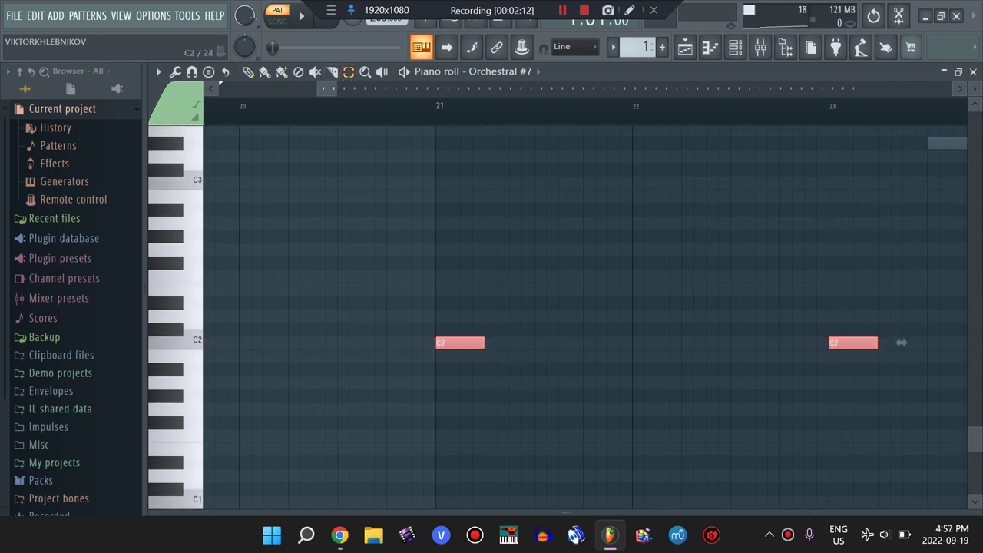
pyautogui.moveTo(901, 343); pyautogui.dragTo(901, 236)
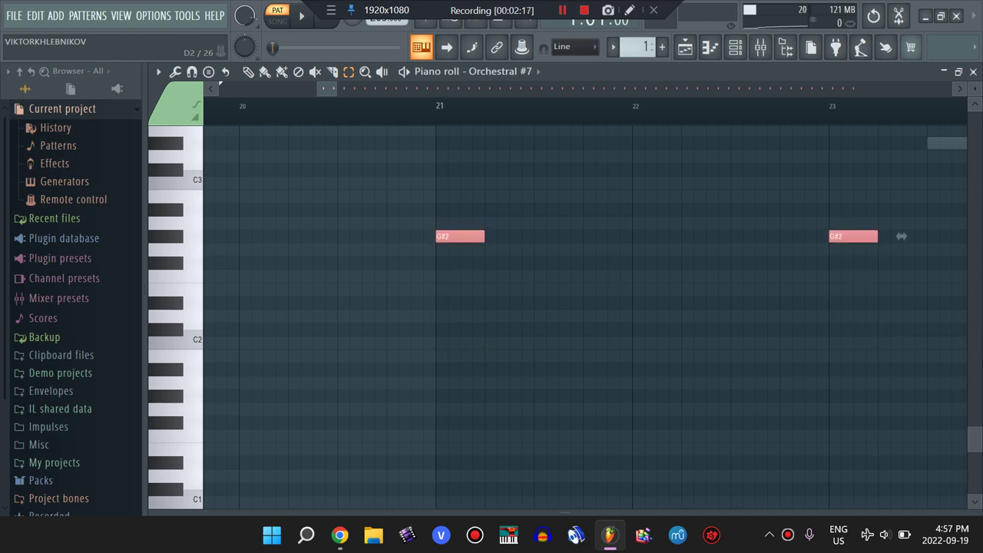
pyautogui.click(248, 71)
pyautogui.press('Escape')
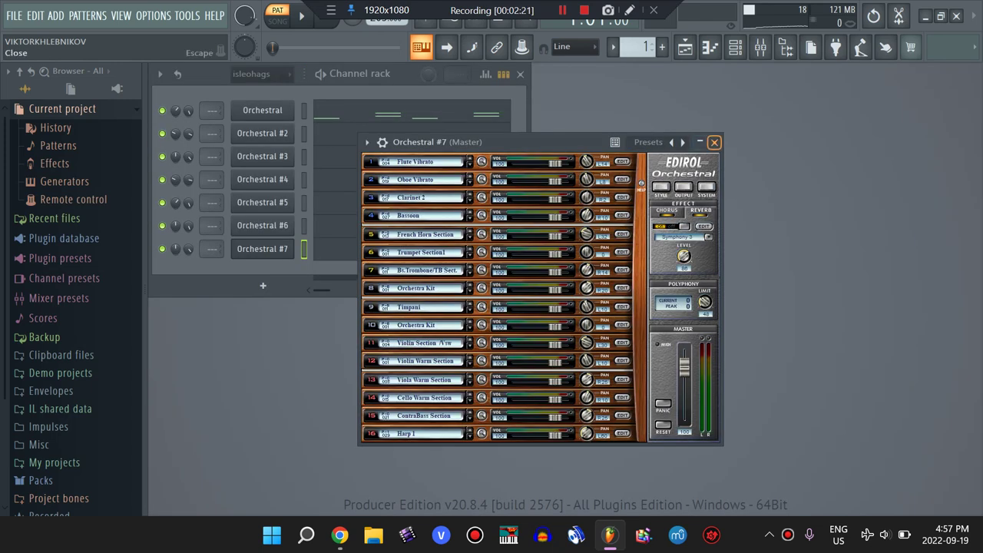
# Step: Close the Orchestral #7 instrument window, play the pattern to hear the new instruments, and stop playback
pyautogui.click(715, 142)
pyautogui.click(302, 15)
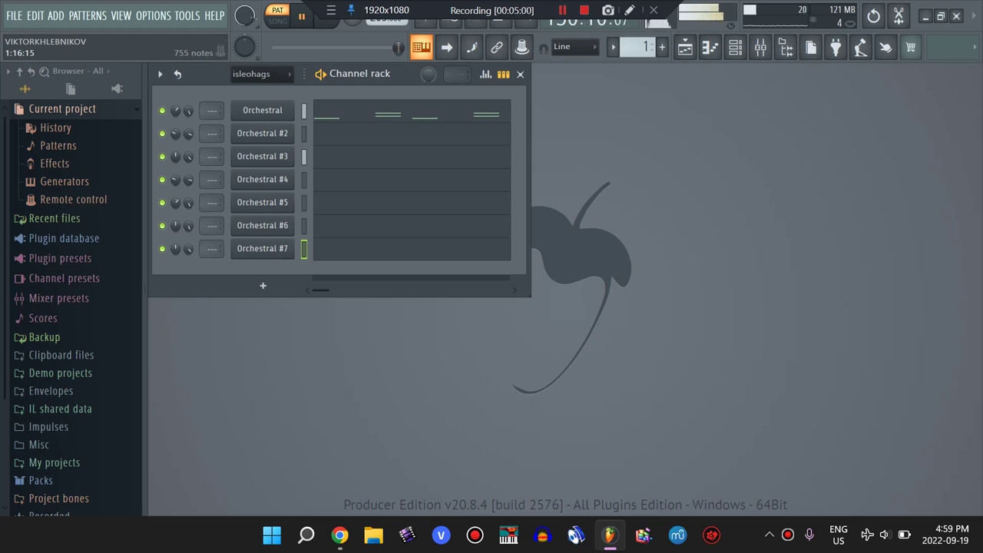
pyautogui.press('space')
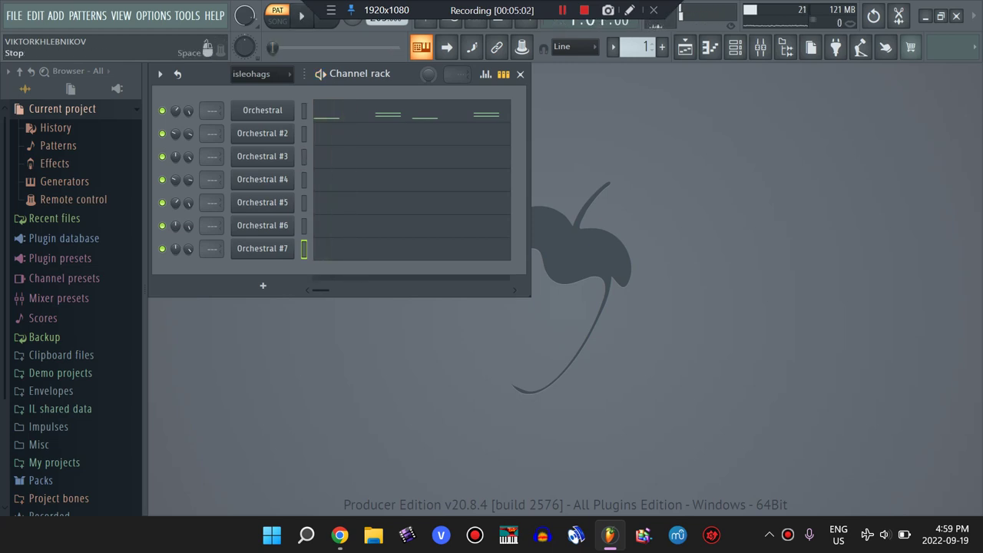